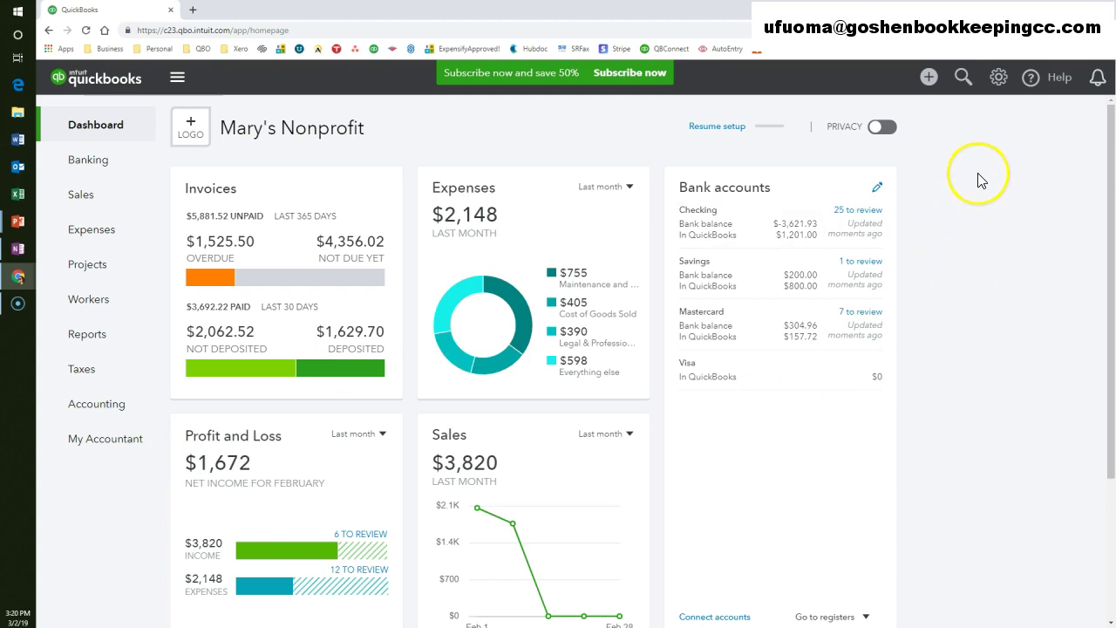
Enable Progress Invoicing under Account and Settings > Sales, save it, and close settings
click(1000, 79)
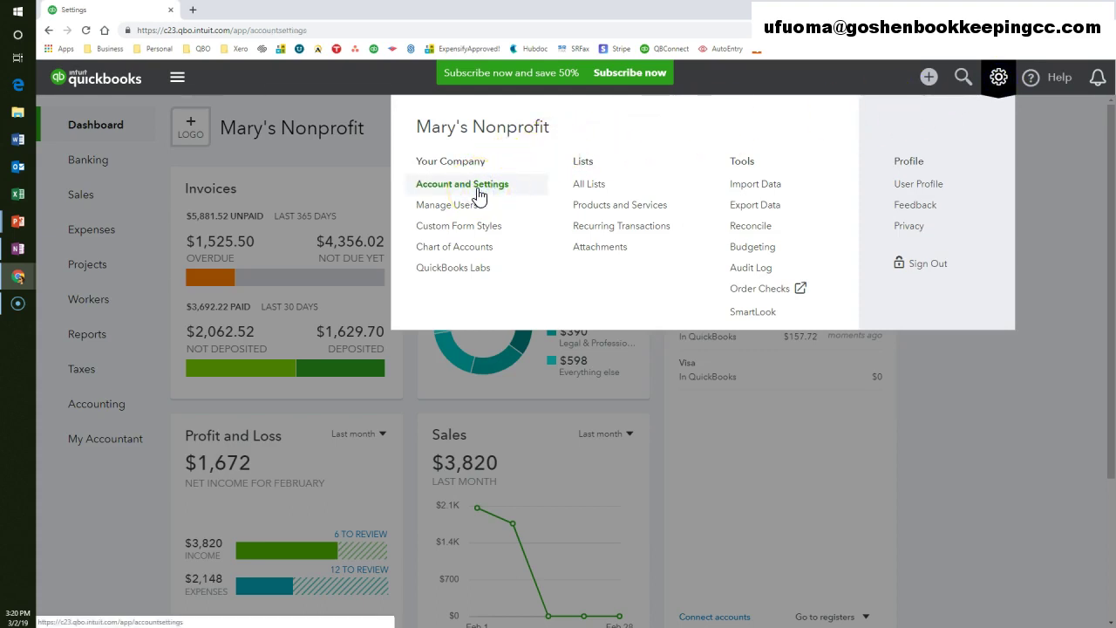
click(479, 194)
click(129, 195)
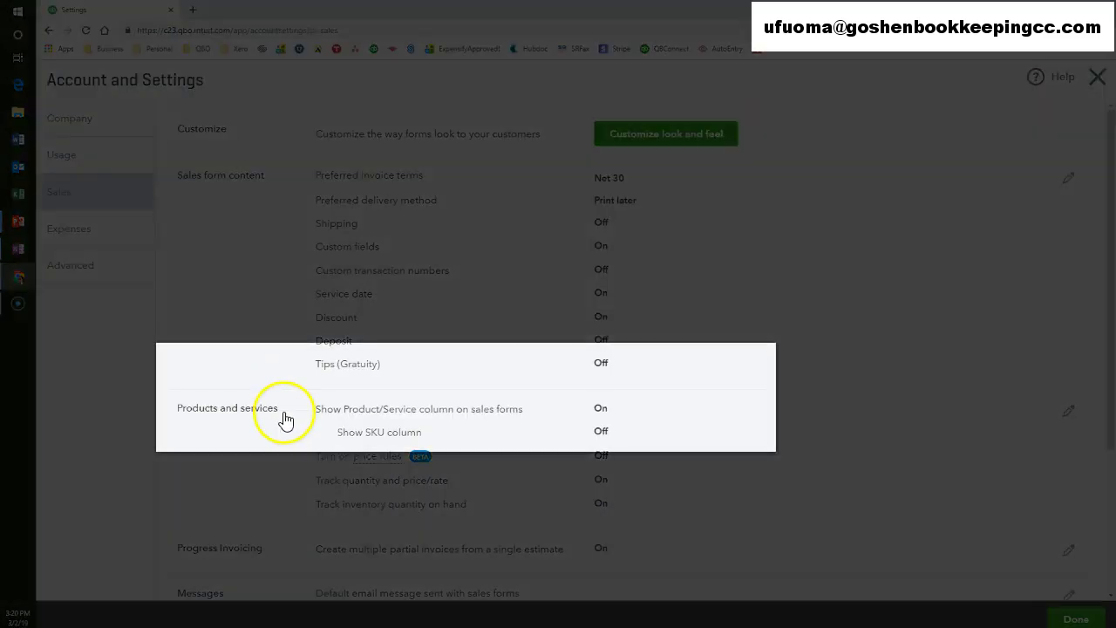
scroll(283, 419, down, 2)
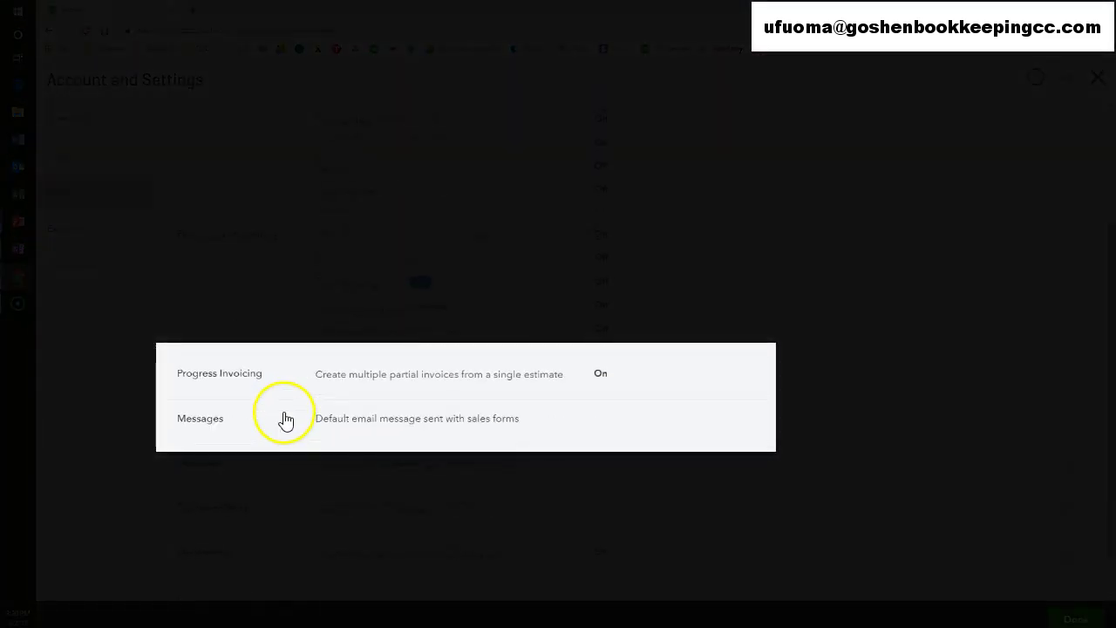
click(601, 378)
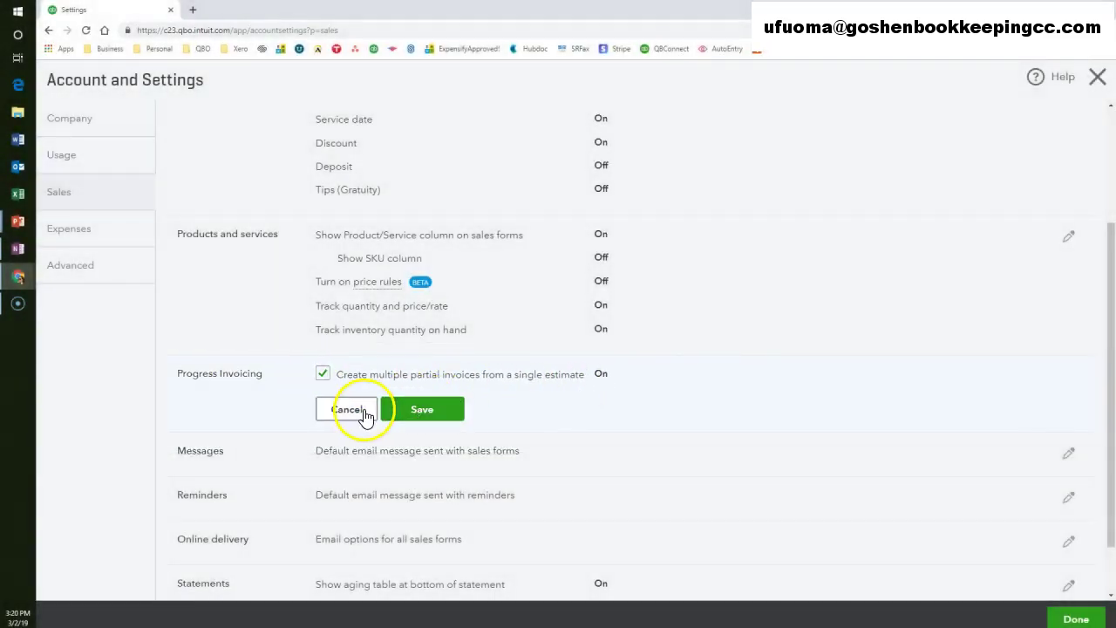
click(420, 411)
click(1075, 618)
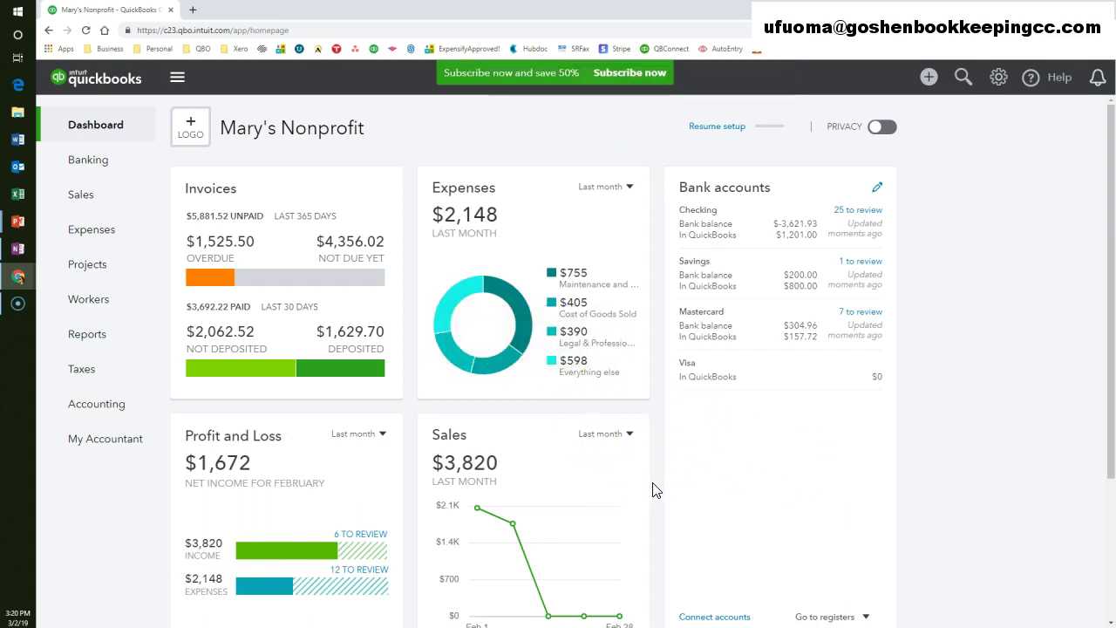
Filter the All Sales transactions list to the two open $600.00 estimates
mouse_move(96, 195)
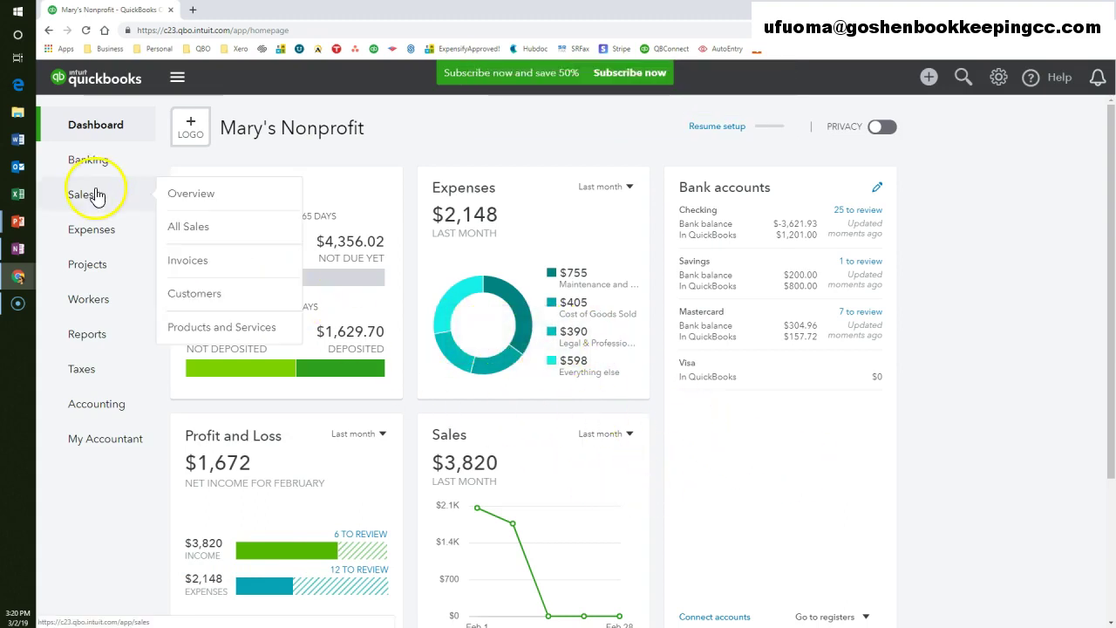
click(186, 228)
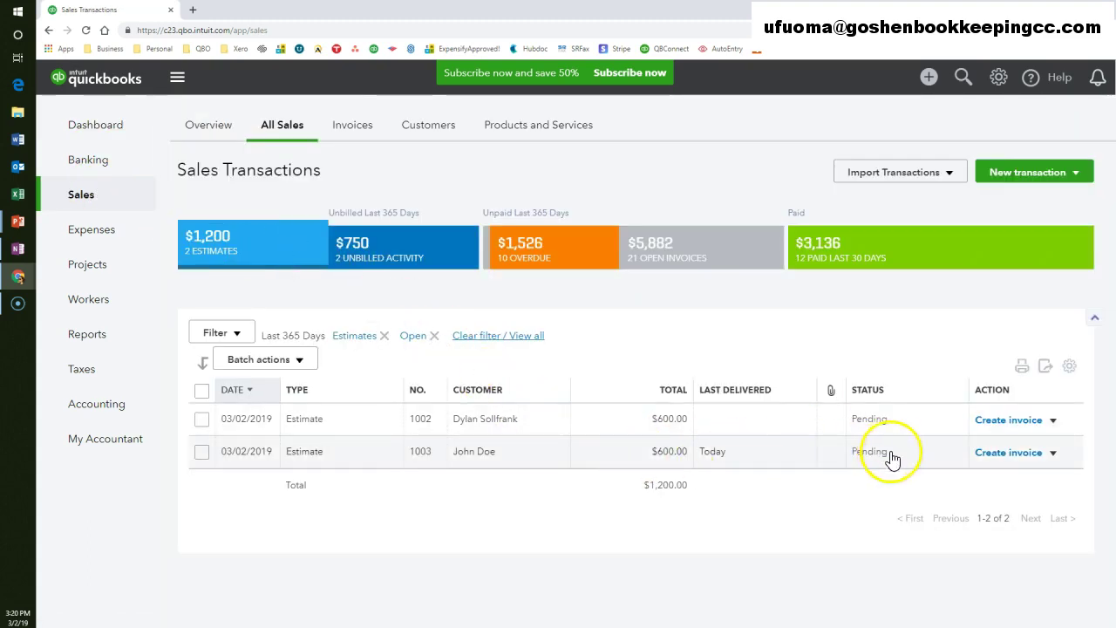
click(292, 253)
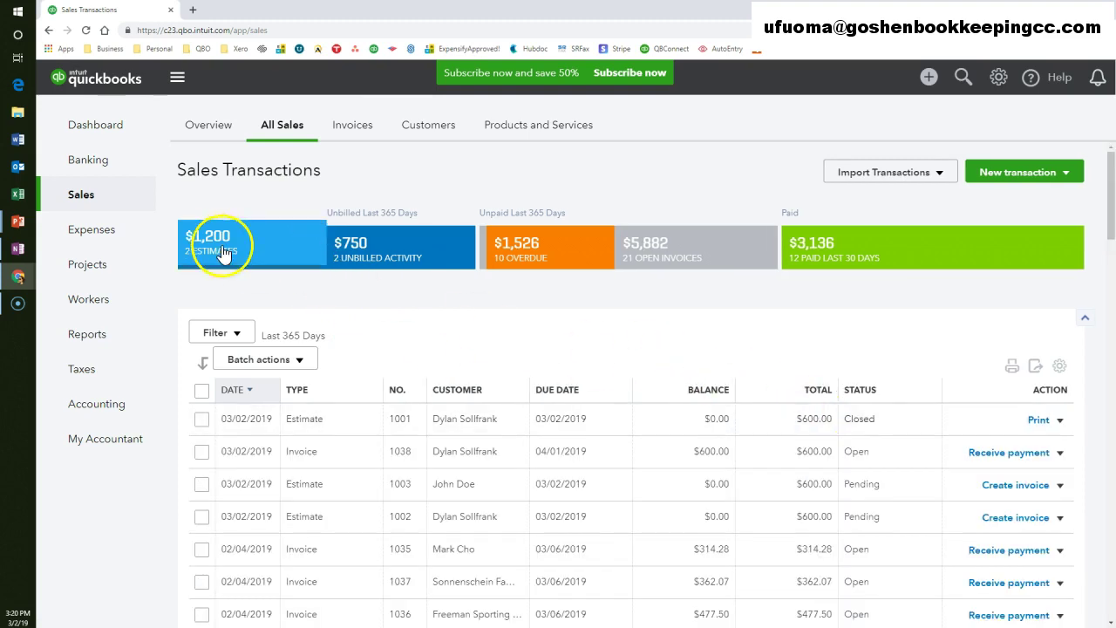
click(222, 250)
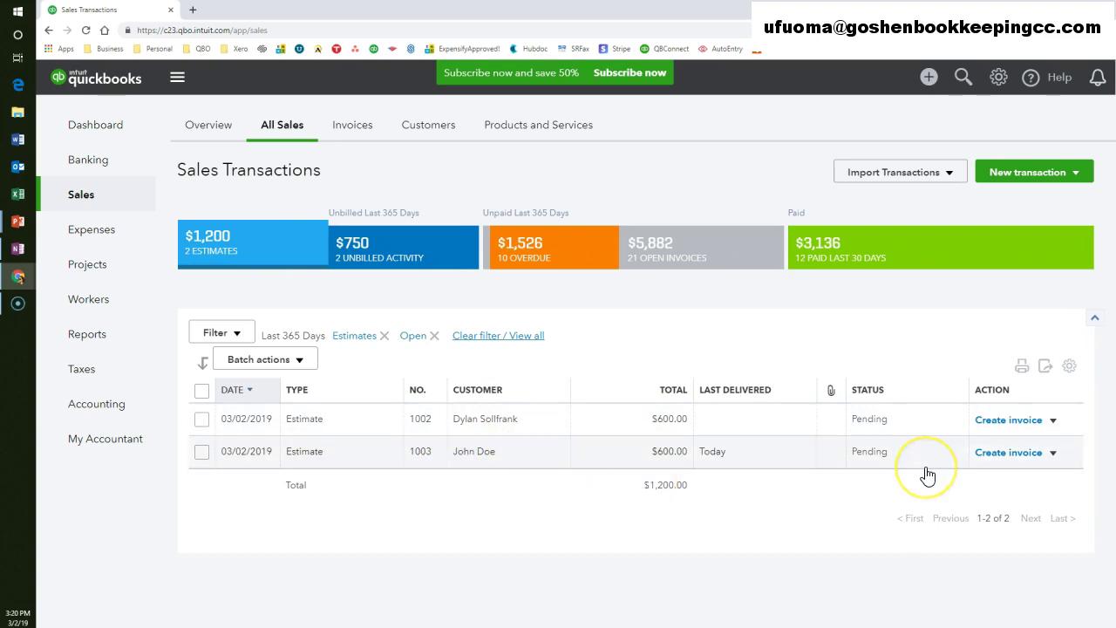
Create an invoice from estimate 1003 billing the remaining total of all lines, $600.00
click(1000, 455)
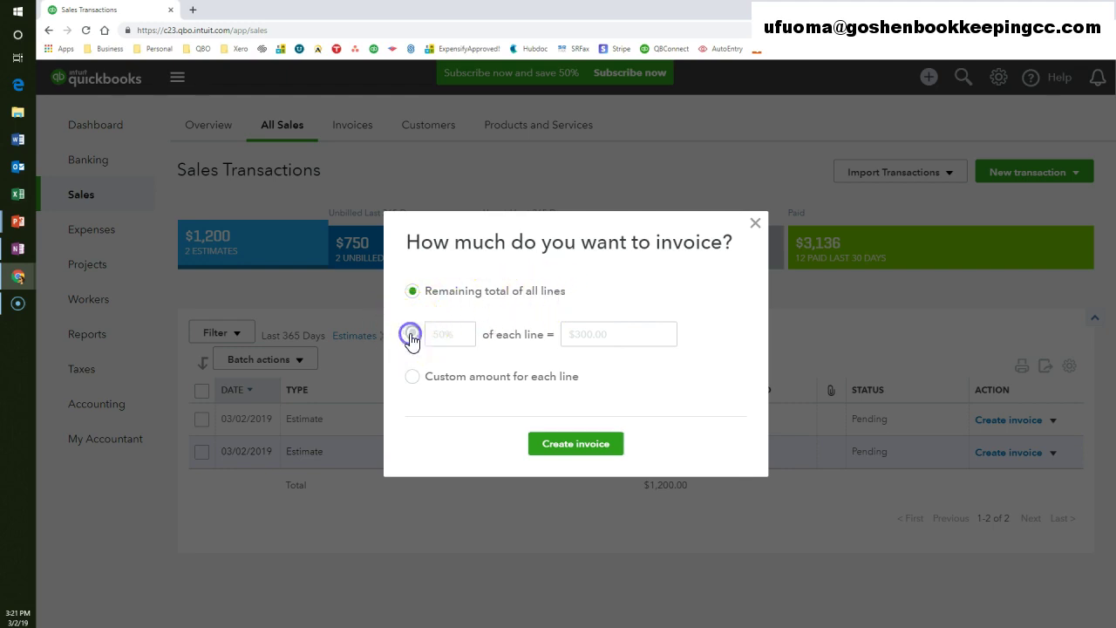
click(415, 379)
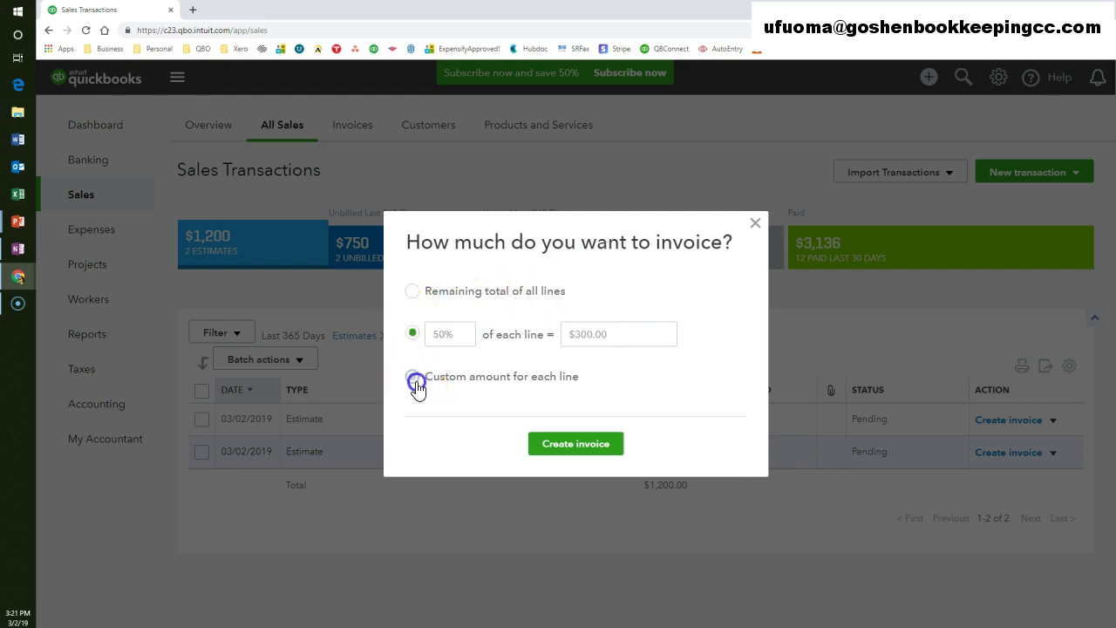
click(414, 293)
click(413, 333)
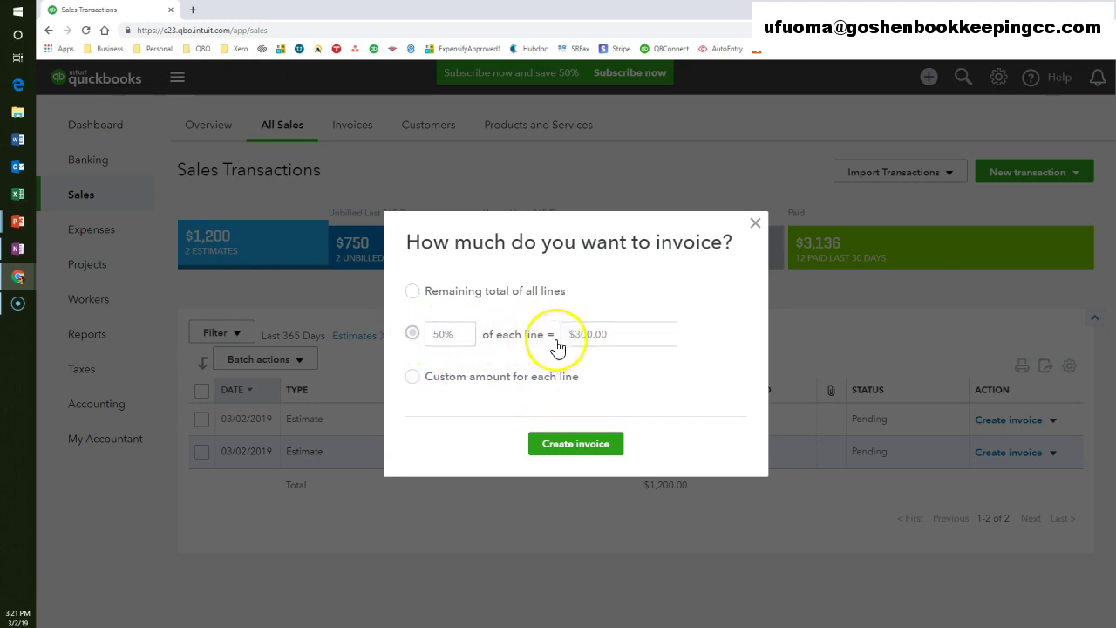
click(414, 293)
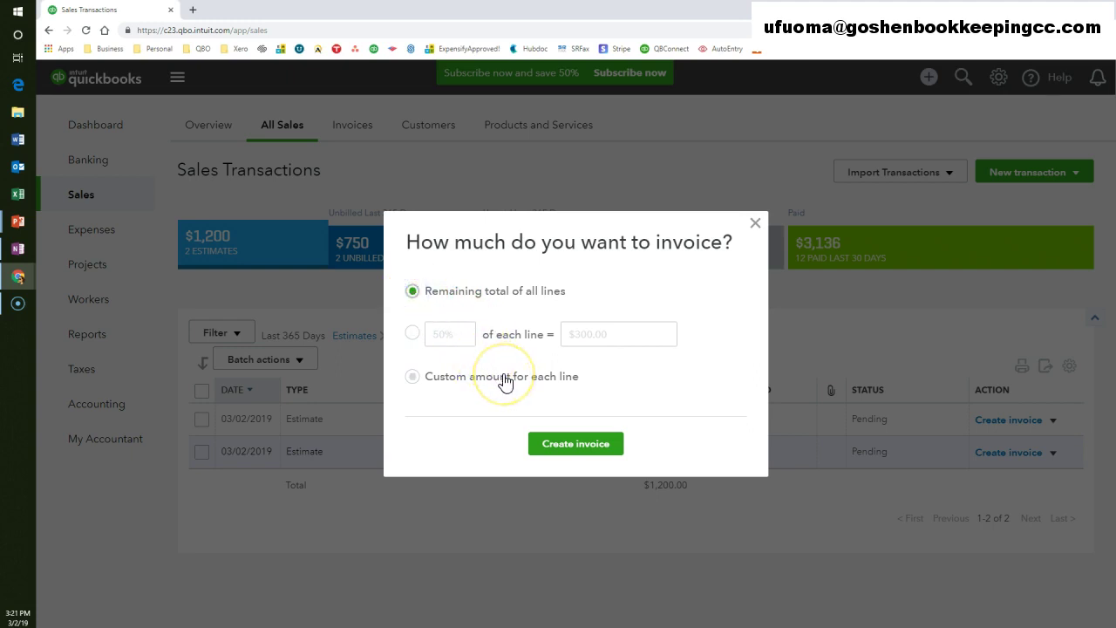
click(571, 446)
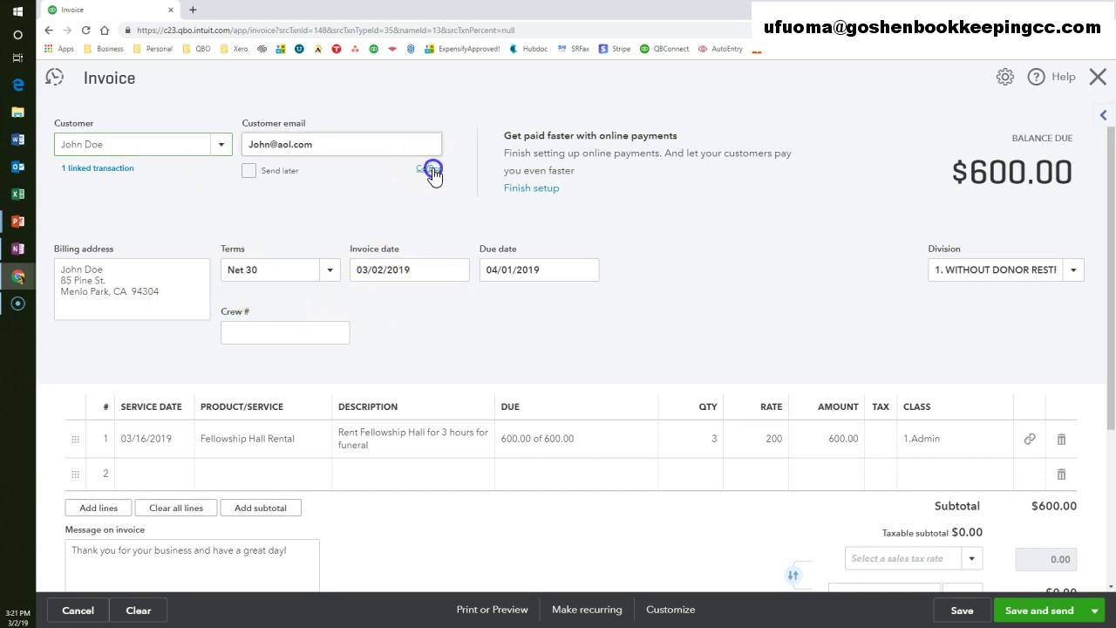
click(430, 170)
click(465, 260)
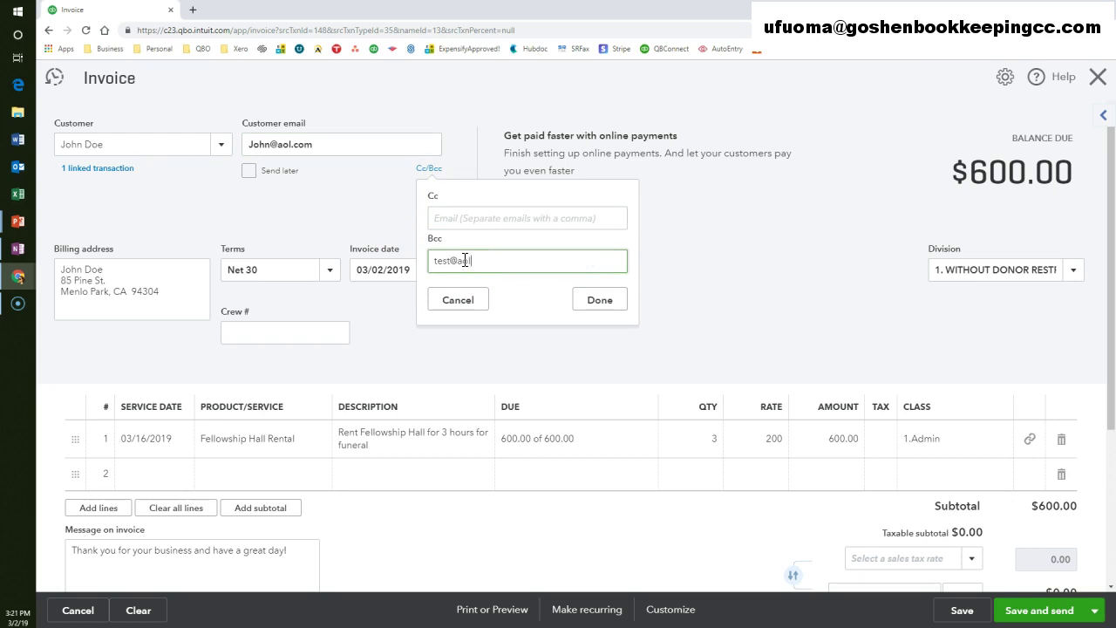
click(598, 296)
scroll(647, 390, down, 3)
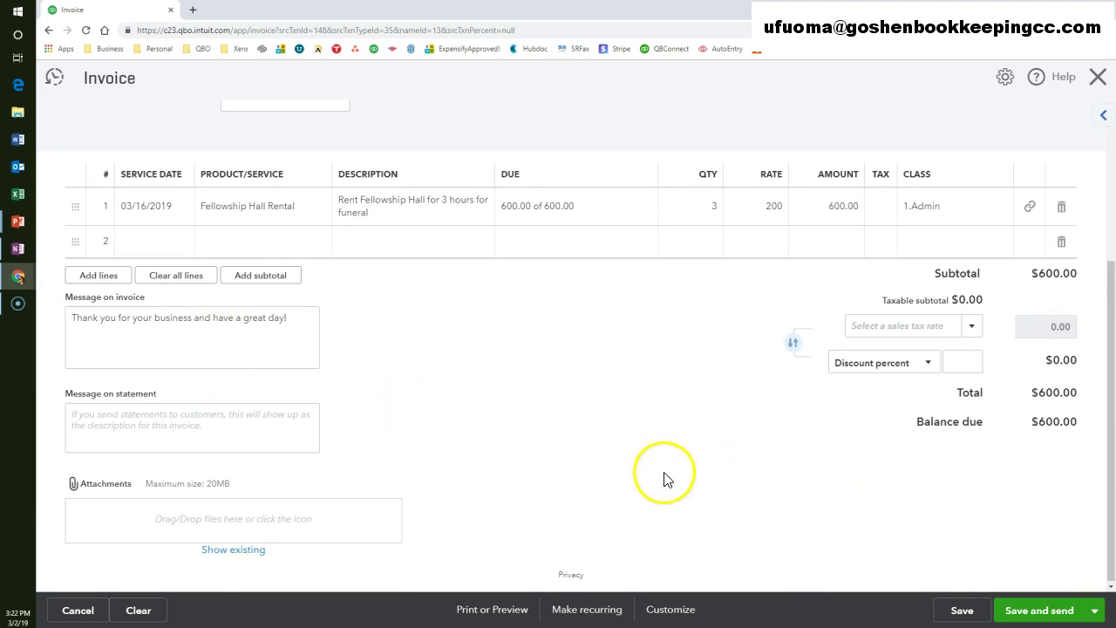
scroll(478, 425, up, 3)
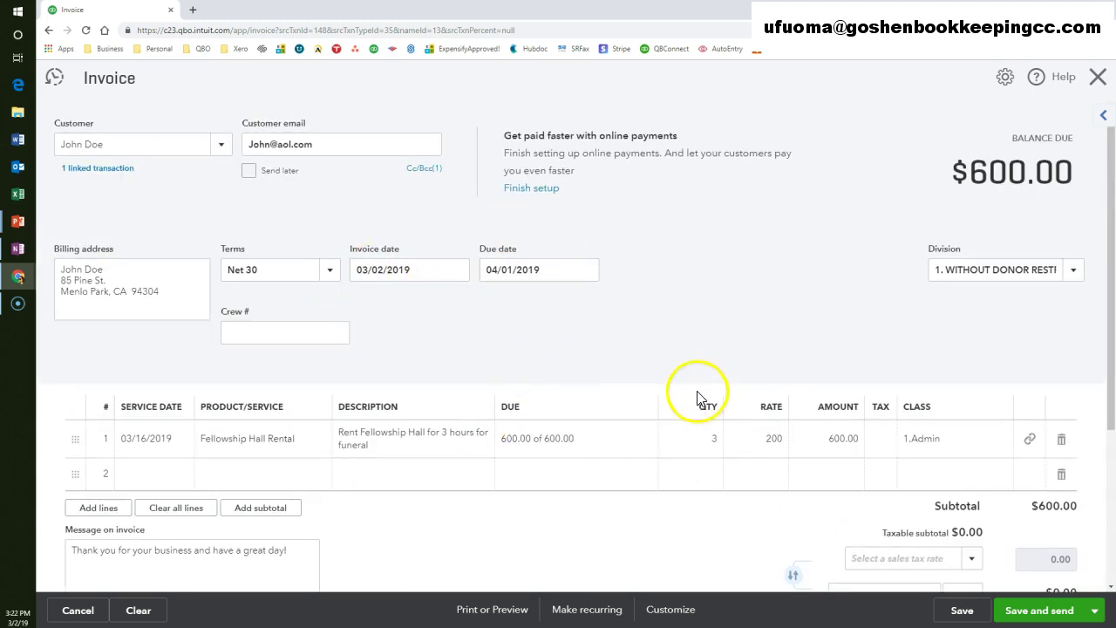
scroll(741, 355, down, 3)
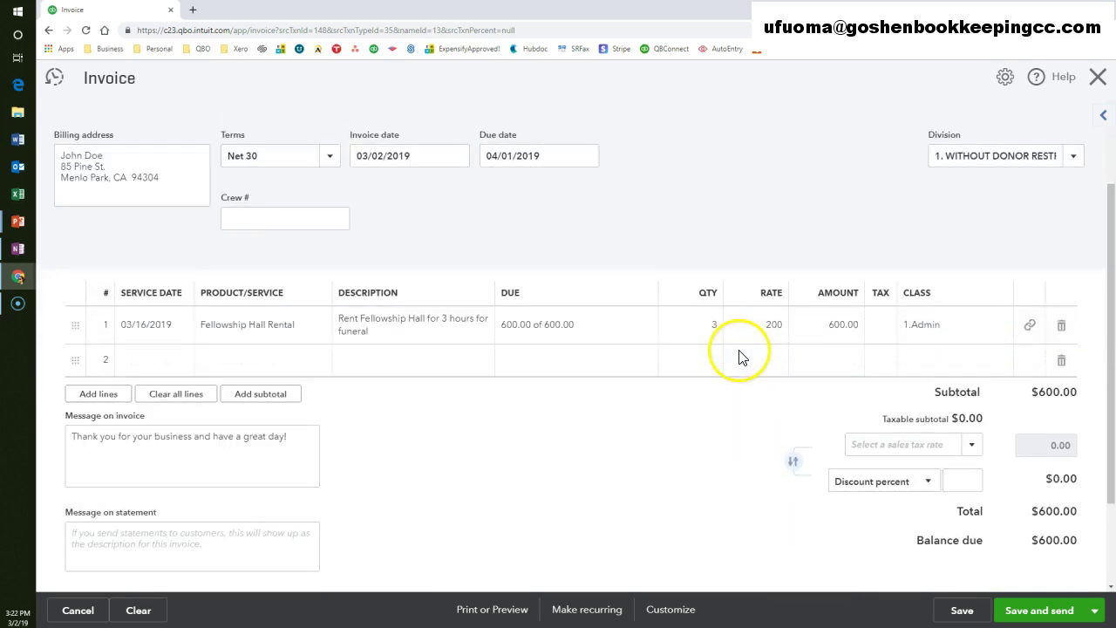
scroll(741, 356, up, 3)
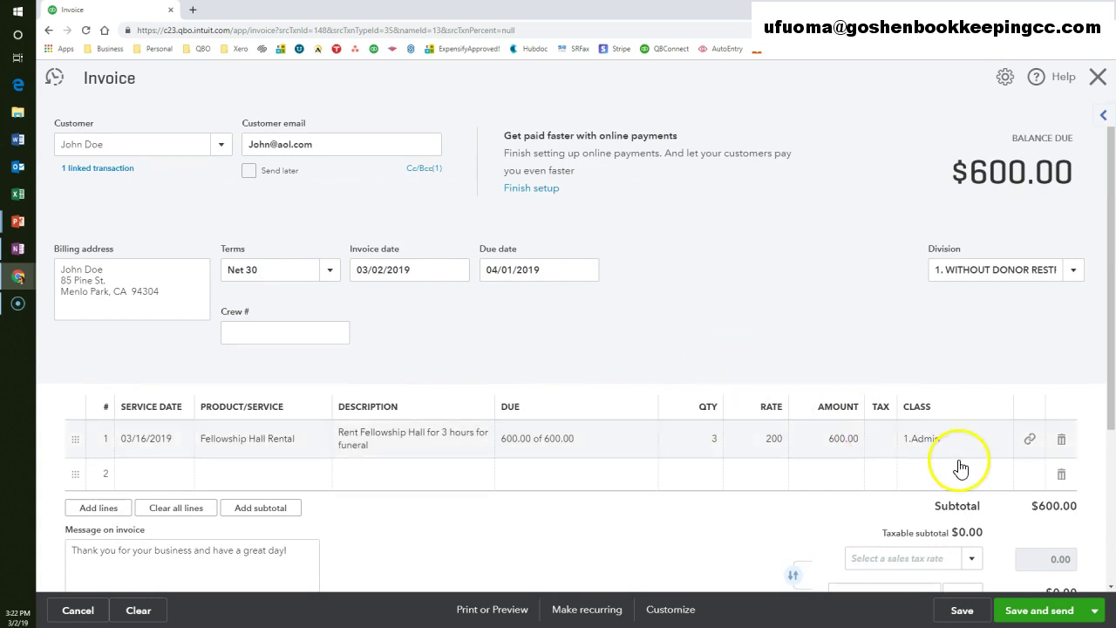
click(1038, 611)
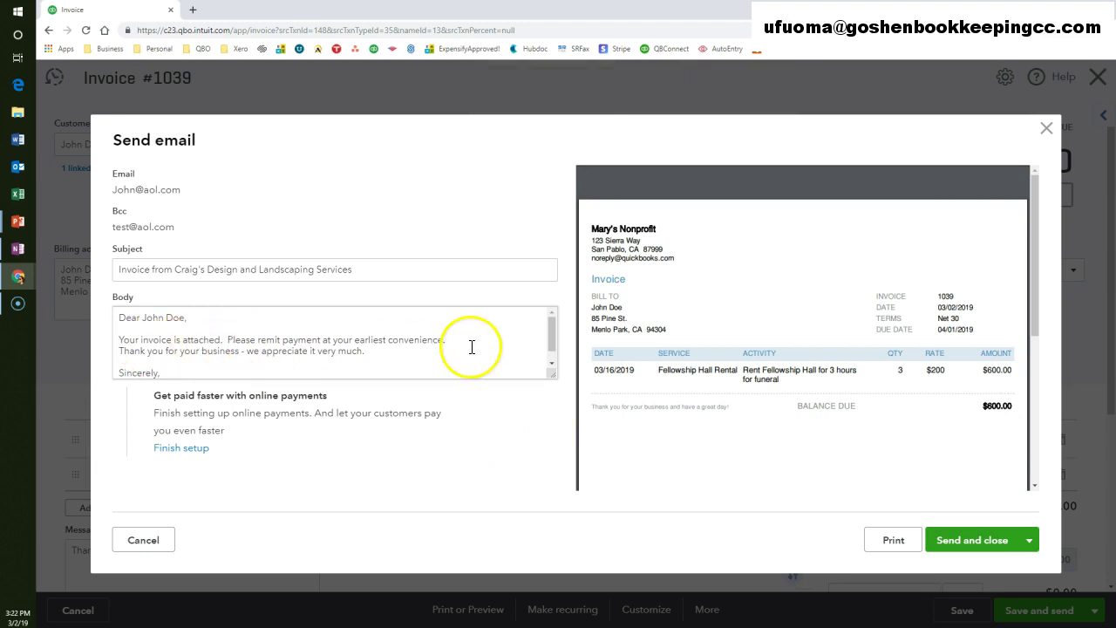
Review the email message and online payments note, then send invoice #1039 and close it
click(552, 340)
key(ctrl+a)
drag(546, 336, 540, 319)
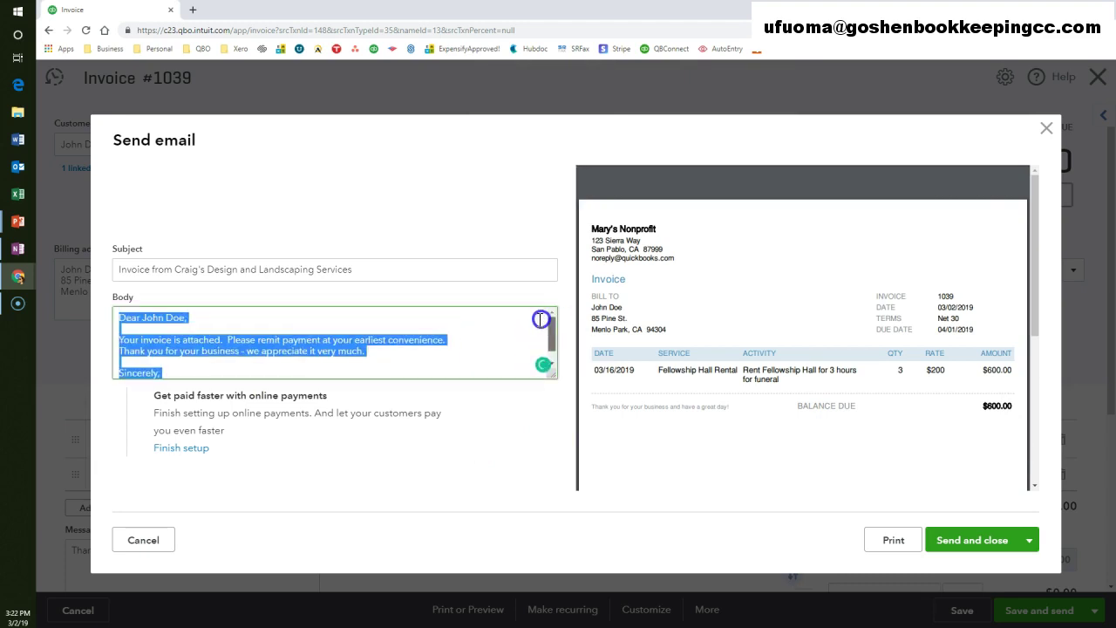
click(274, 354)
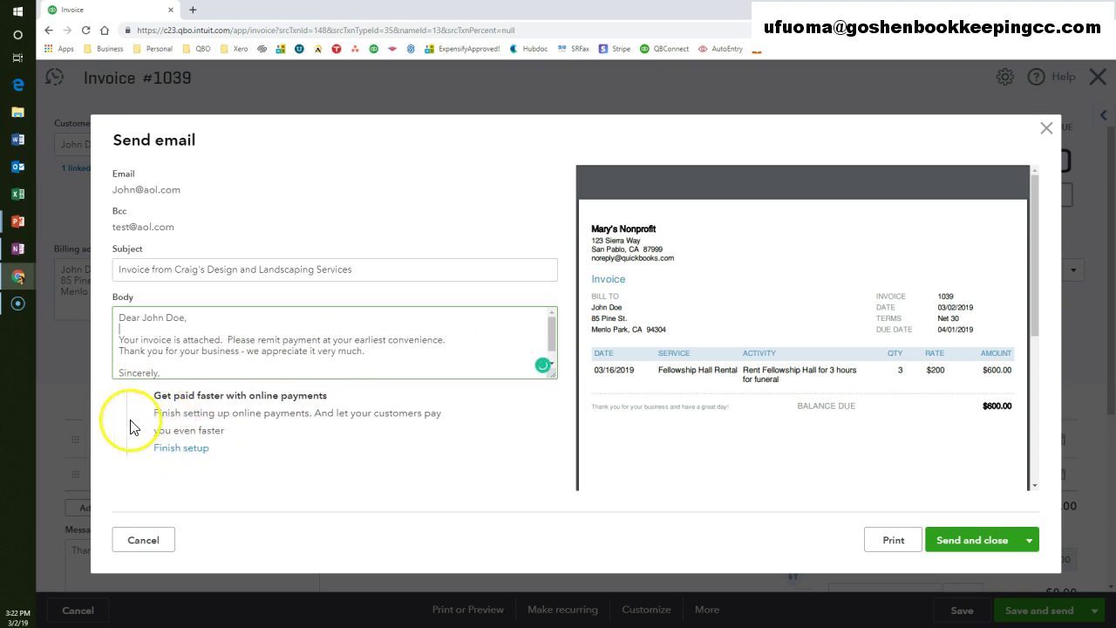
drag(155, 395, 264, 443)
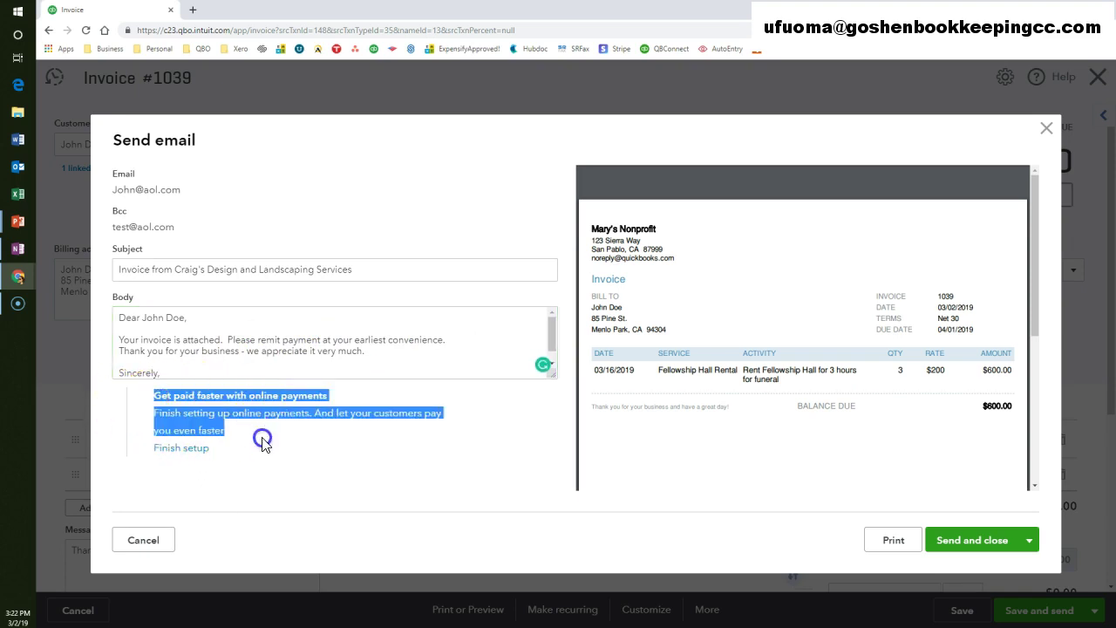
click(363, 451)
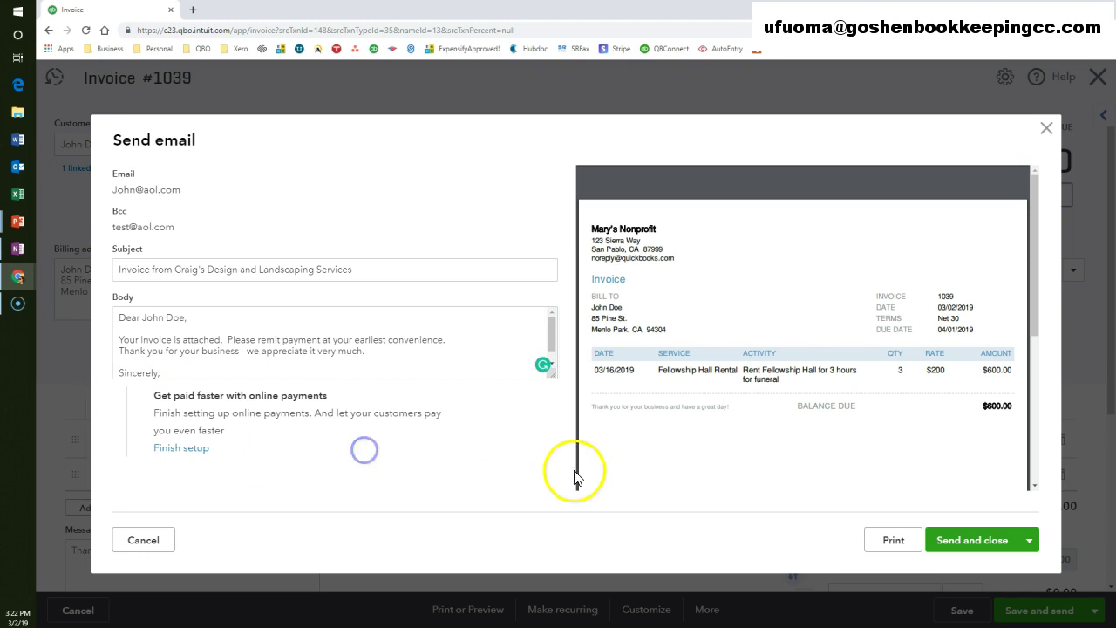
click(976, 539)
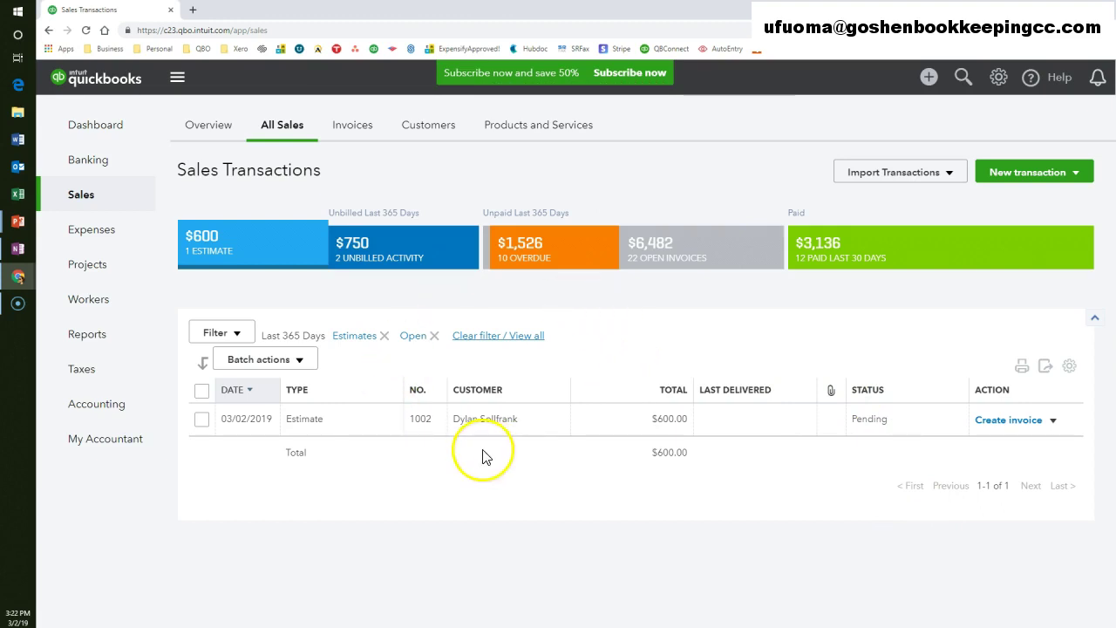
Check invoice 1039 among open invoices, then open its customer's page from the Customers list
click(669, 262)
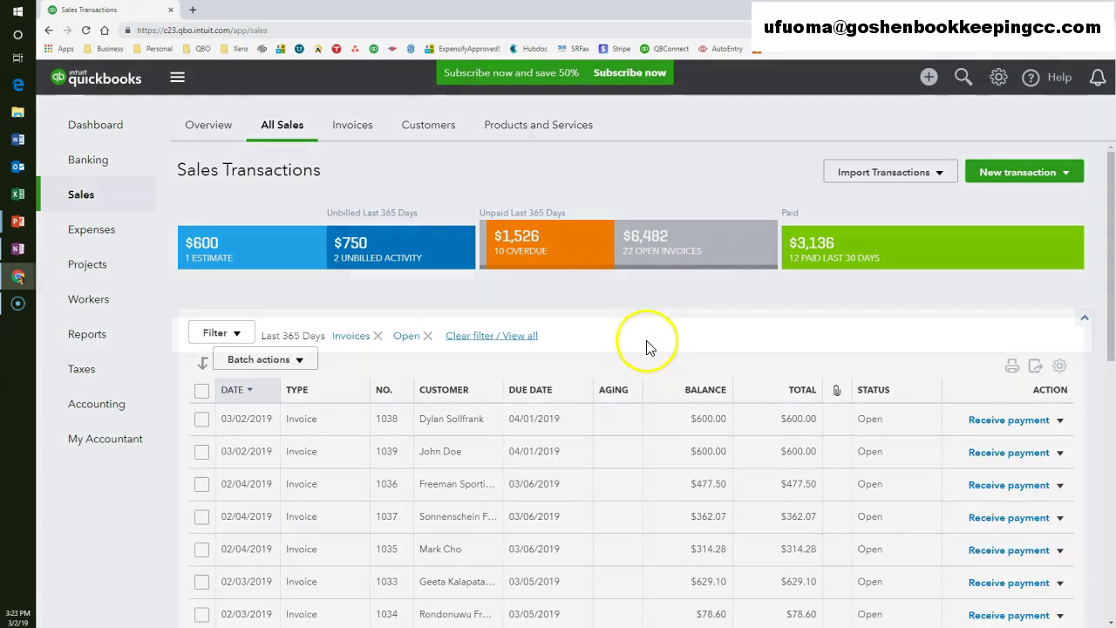
scroll(645, 344, down, 1)
scroll(436, 353, down, 1)
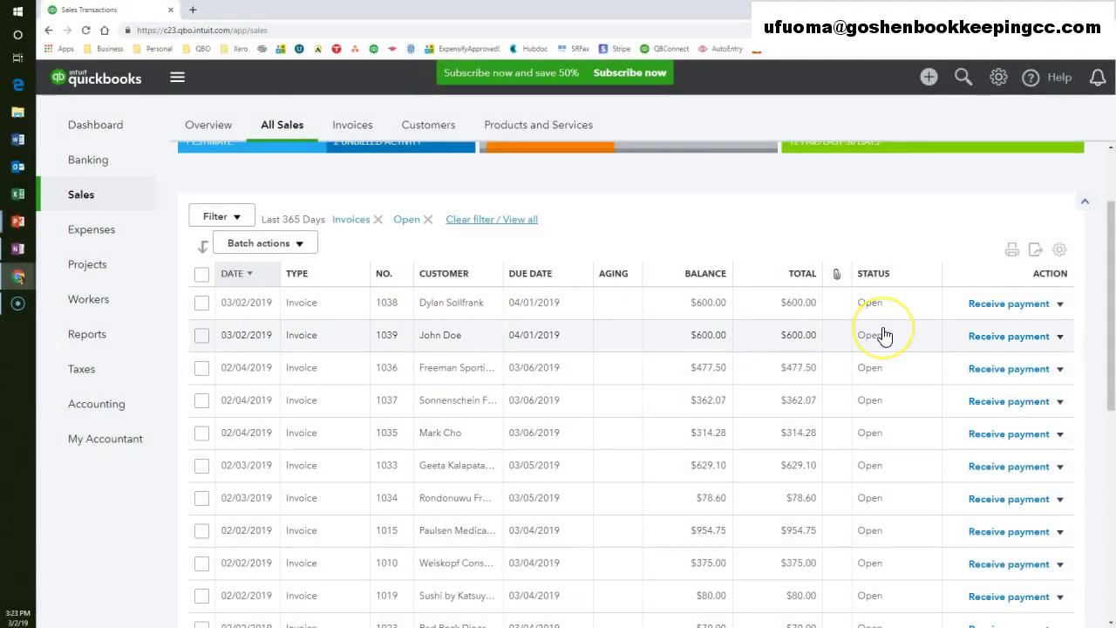
click(427, 128)
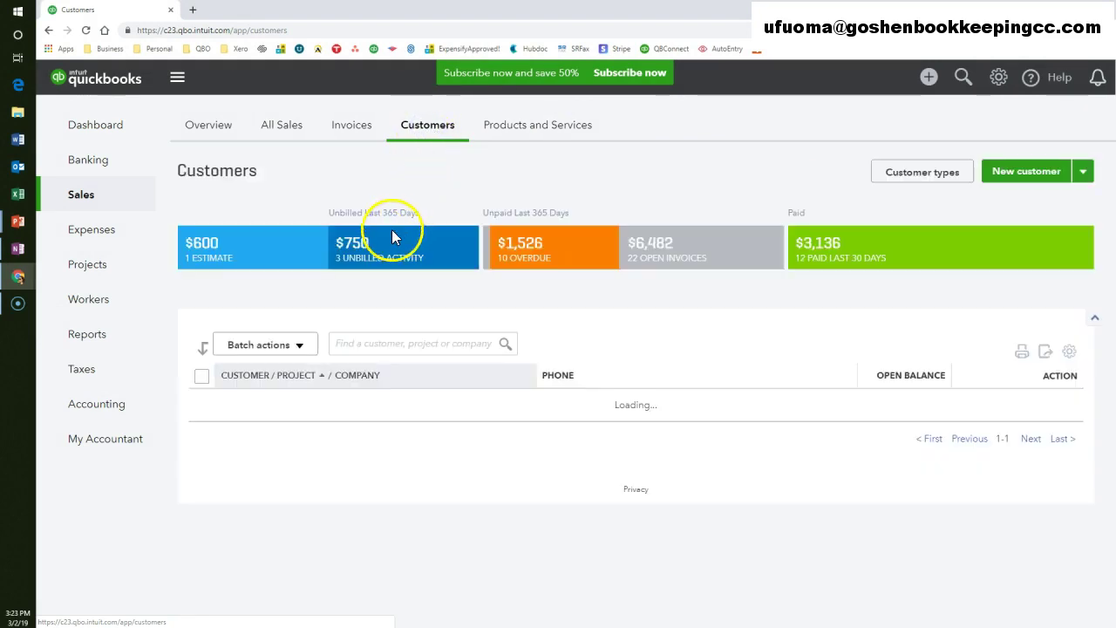
scroll(384, 340, down, 5)
click(241, 407)
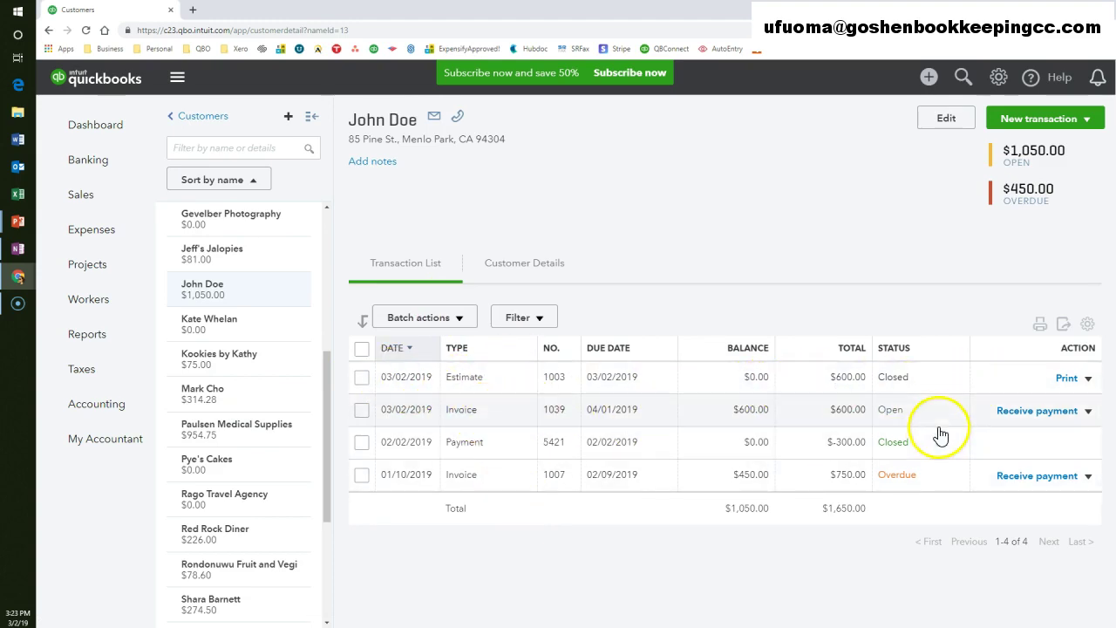
click(889, 385)
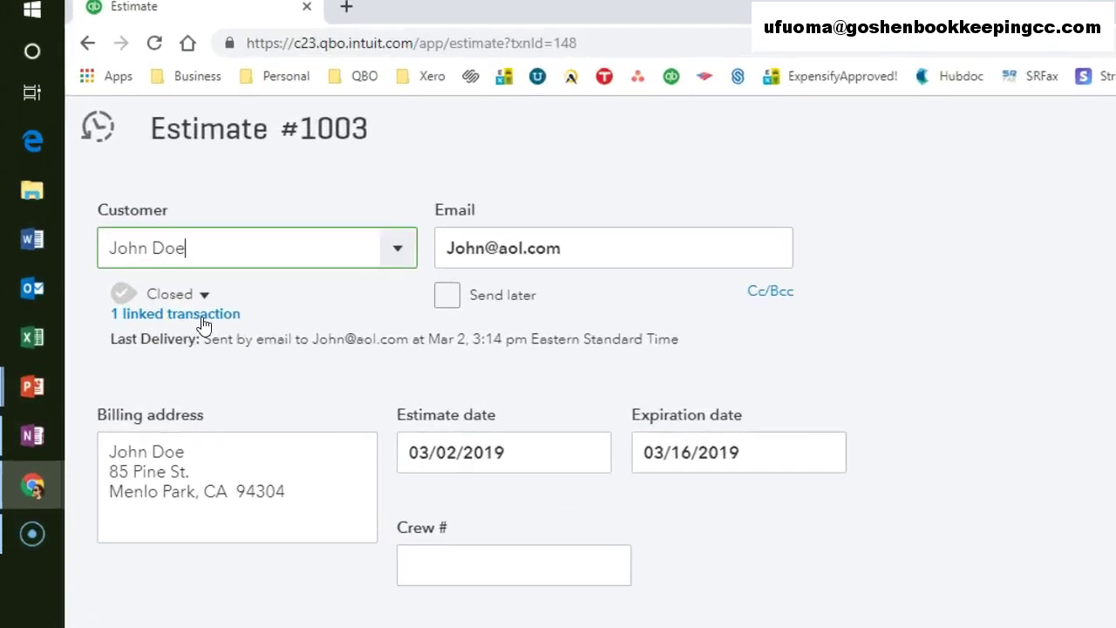
click(113, 188)
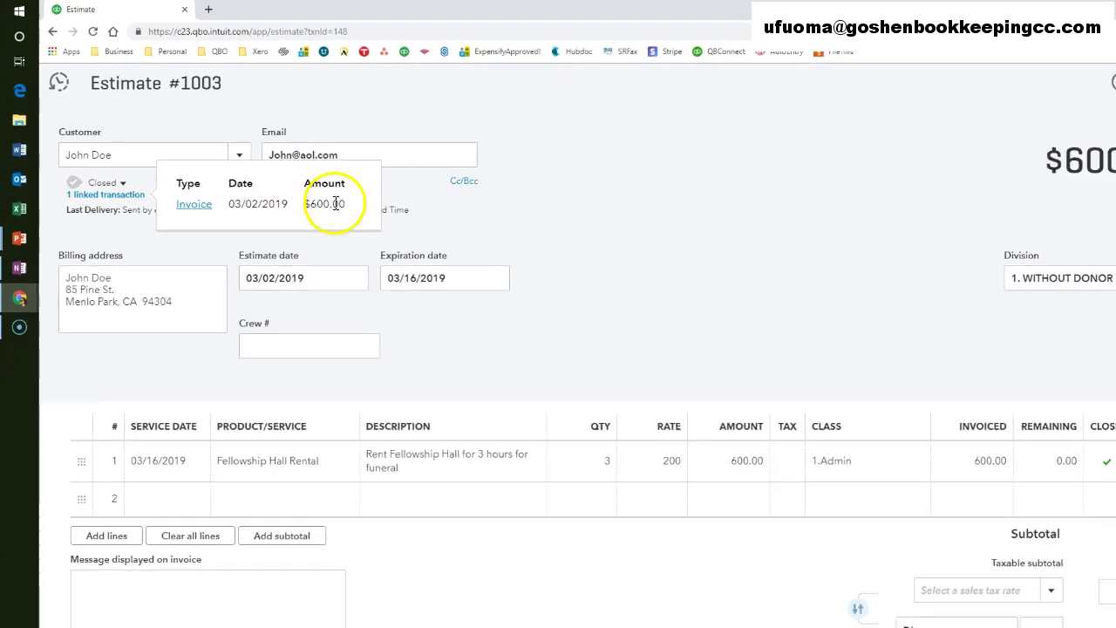
click(568, 212)
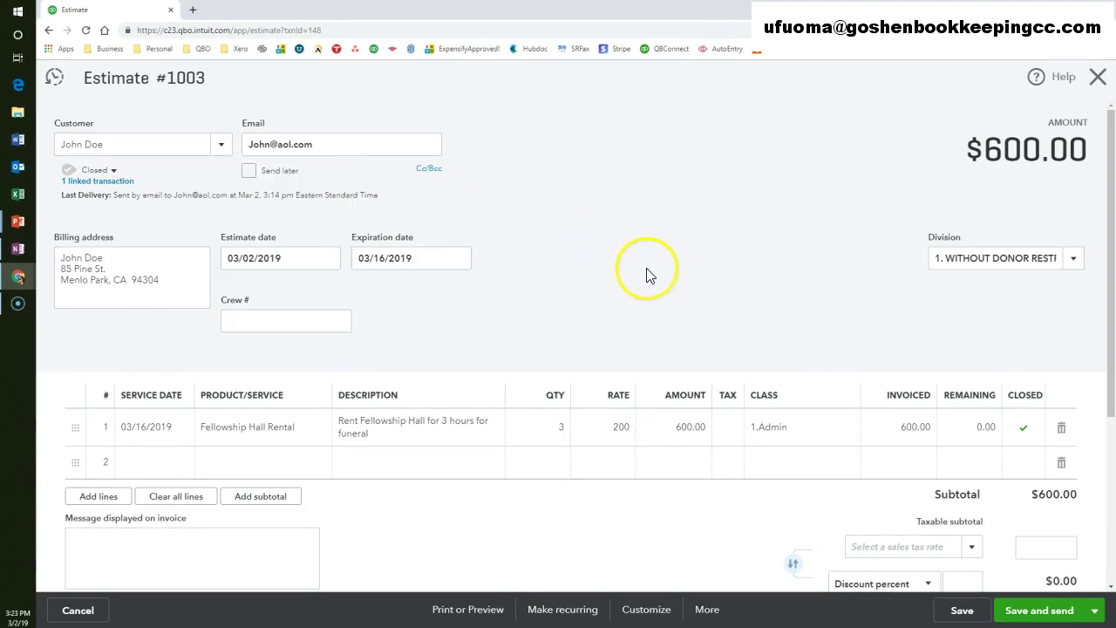
click(1098, 76)
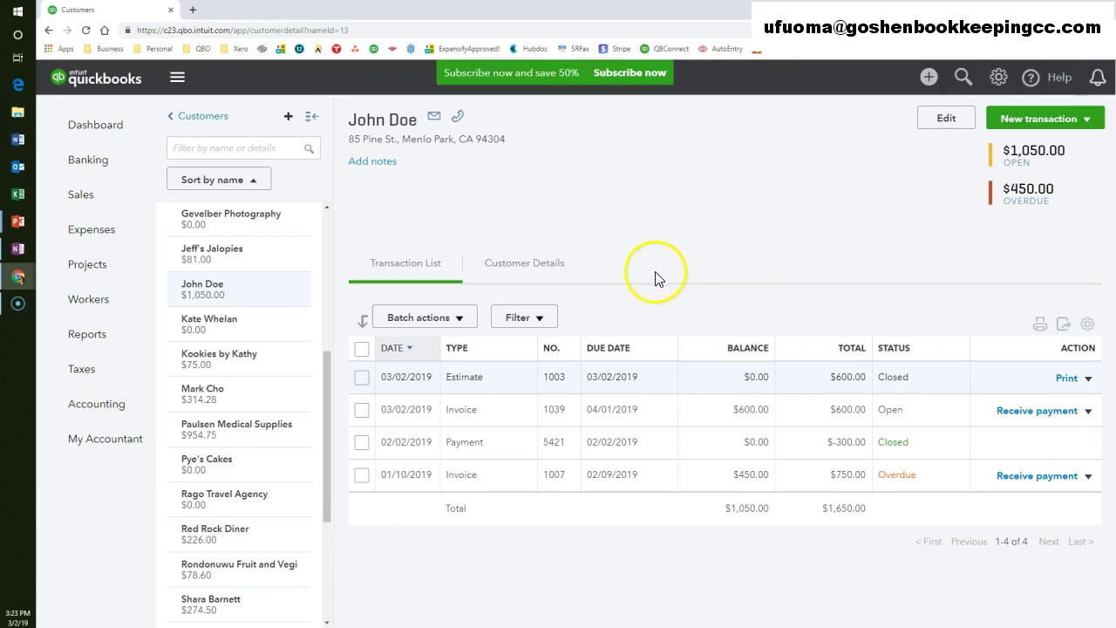